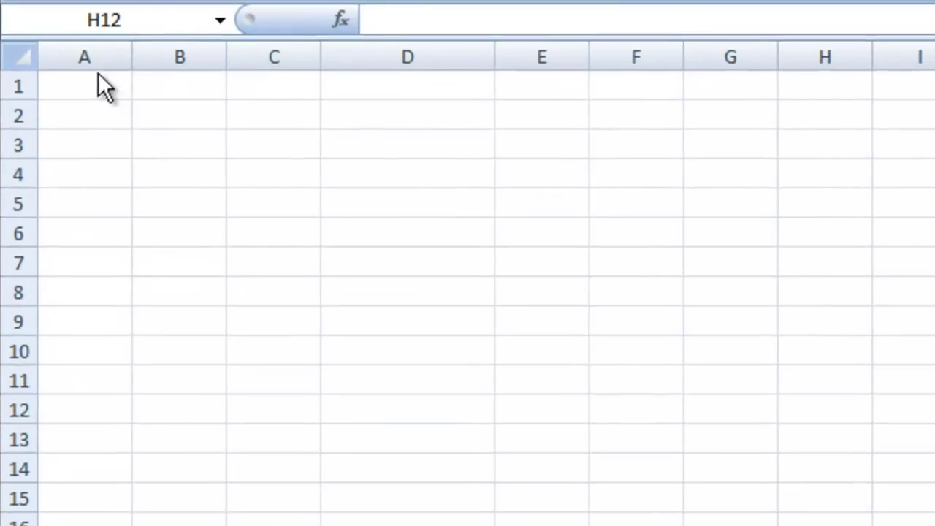
Enter the headers Dice 1, Dice 2, Total and Outcome in cells A1 through D1.
{"action": "left_click", "coordinate": [94, 101]}
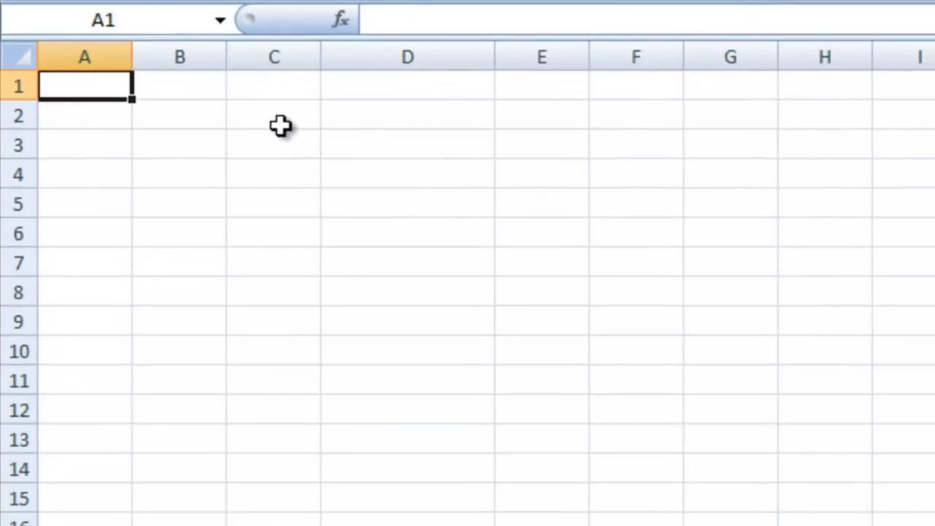
{"action": "type", "text": "Dice 1"}
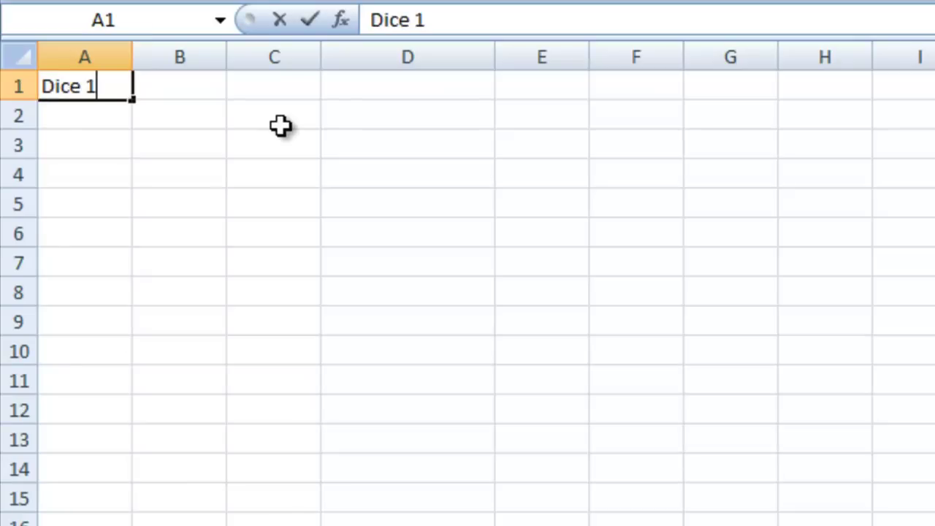
{"action": "key", "text": "Tab"}
{"action": "type", "text": "D"}
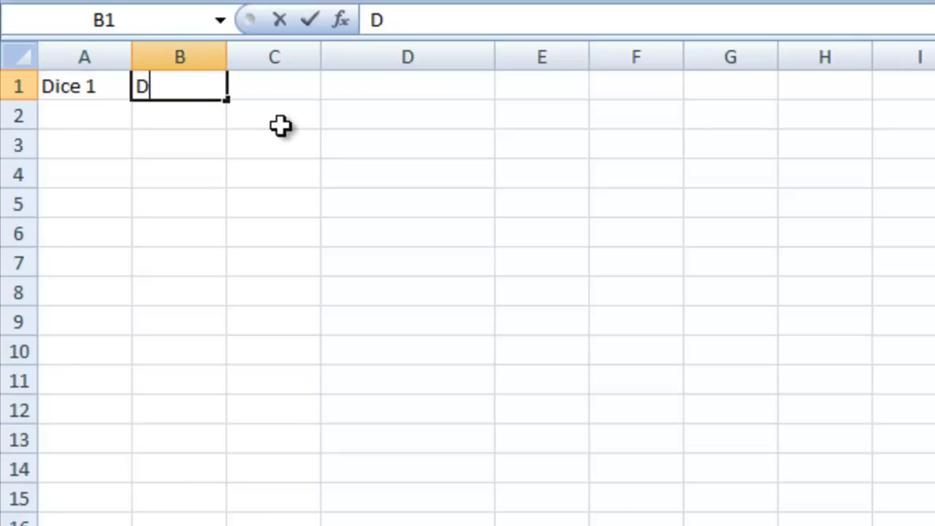
{"action": "type", "text": "ice 2"}
{"action": "key", "text": "Tab"}
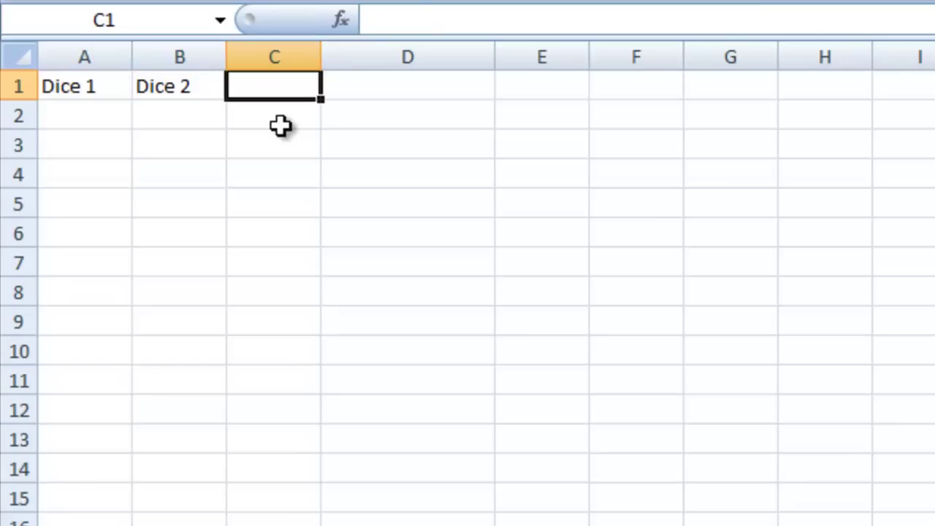
{"action": "type", "text": "Total"}
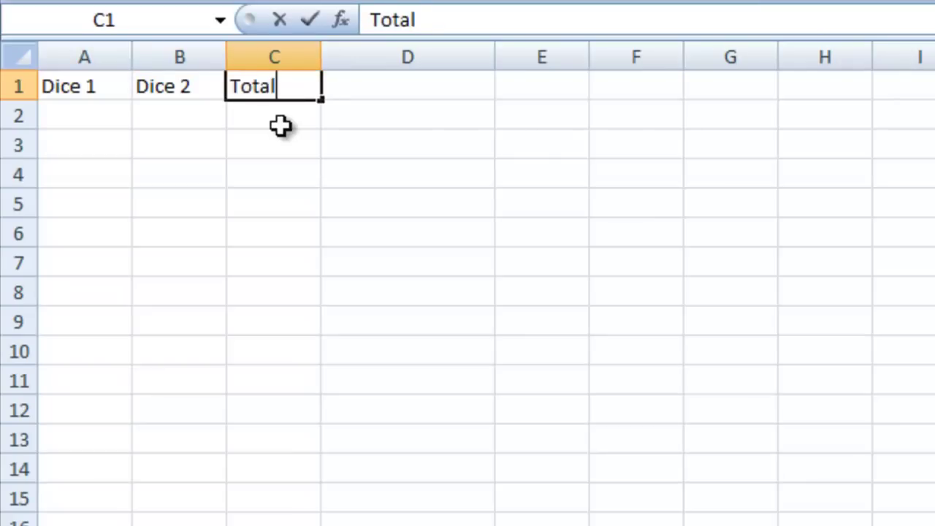
{"action": "key", "text": "Tab"}
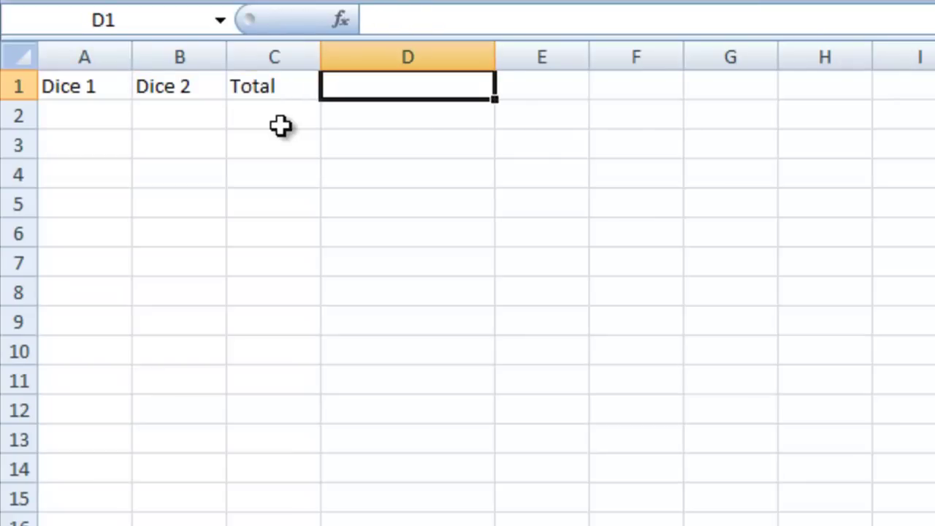
{"action": "type", "text": "Outcome"}
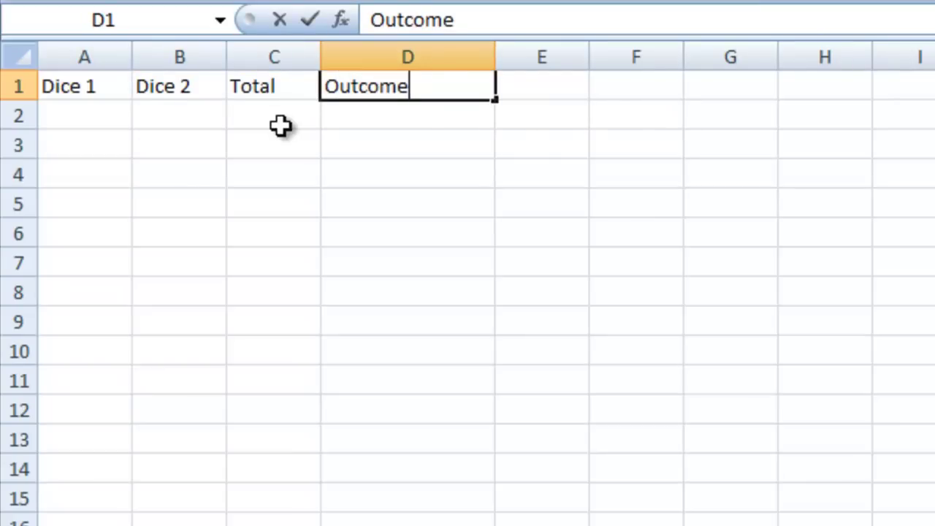
{"action": "key", "text": "Return"}
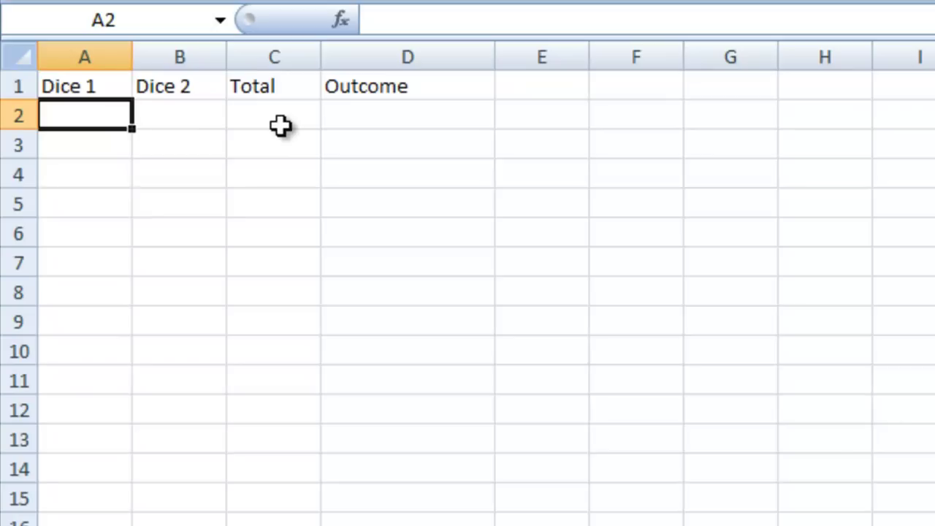
Enter a RANDBETWEEN formula in A2 that generates a random whole number from 1 to 6.
{"action": "type", "text": "=rand"}
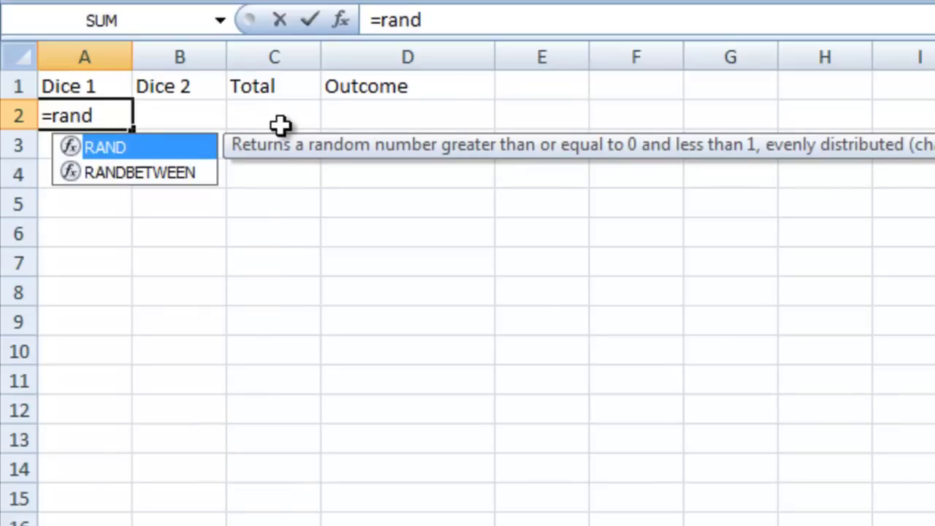
{"action": "key", "text": "Down"}
{"action": "key", "text": "Tab"}
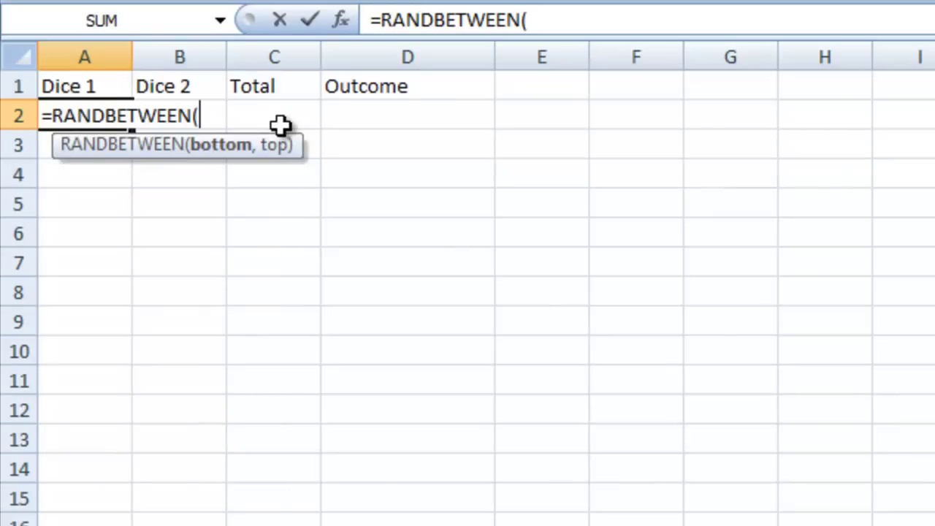
{"action": "type", "text": "1,6"}
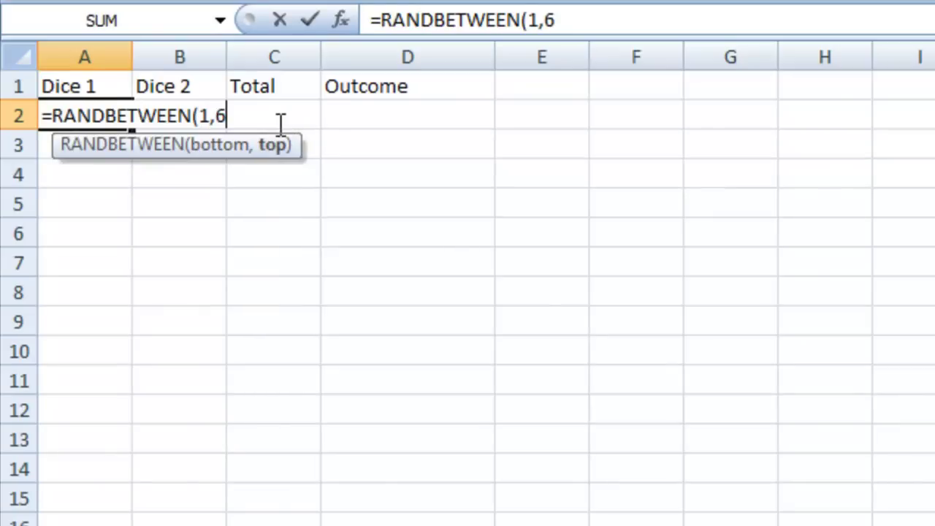
{"action": "key", "text": "Return"}
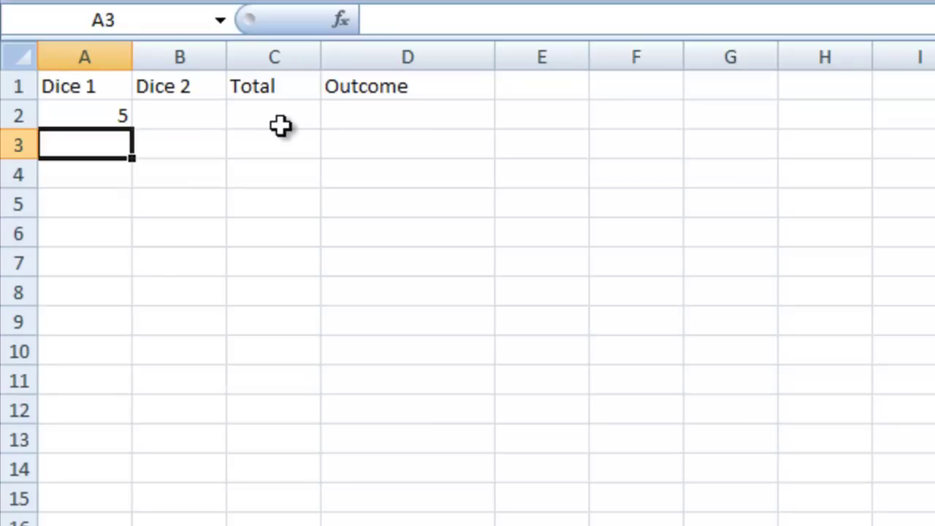
Copy the random-number formula from A2 into B2 under Dice 2.
{"action": "left_click", "coordinate": [98, 115]}
{"action": "key", "text": "ctrl+c"}
{"action": "left_click", "coordinate": [157, 117]}
{"action": "key", "text": "ctrl+v"}
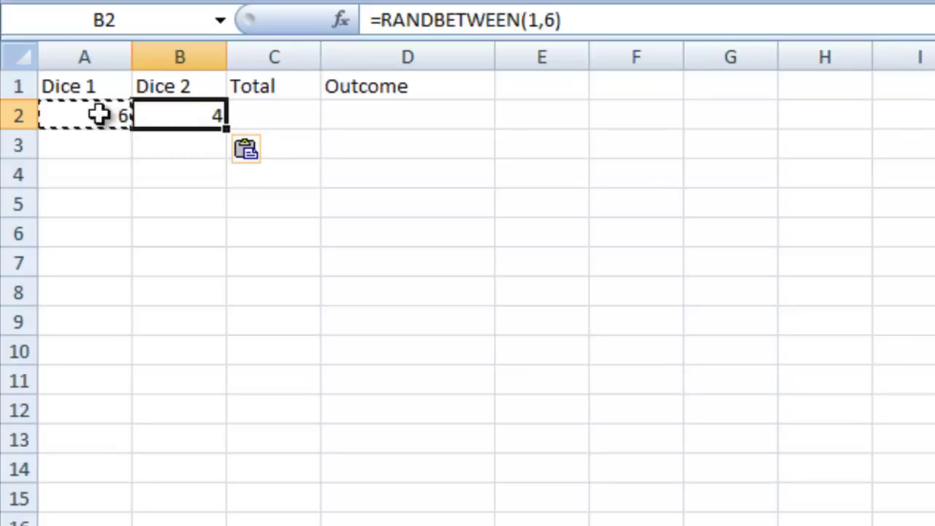
Enter a SUM formula in C2 that adds the two dice values in A2:B2.
{"action": "left_click", "coordinate": [250, 114]}
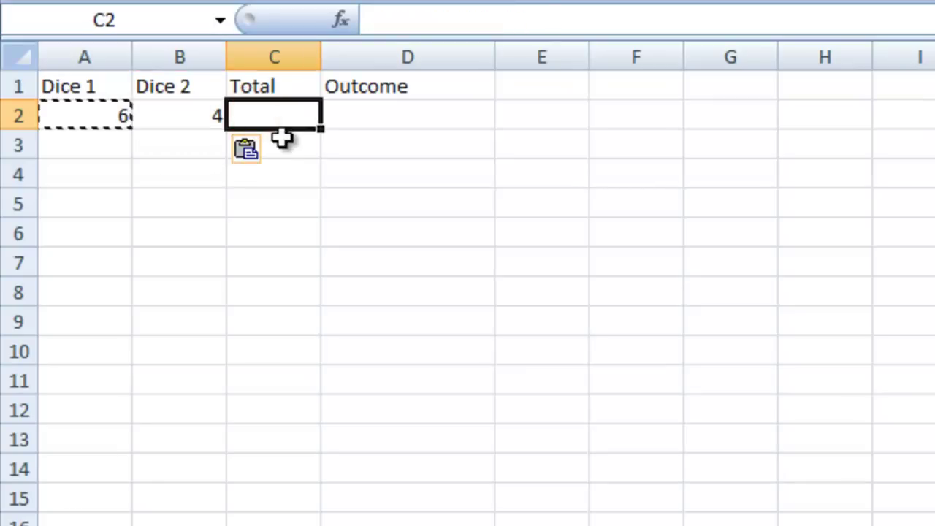
{"action": "type", "text": "="}
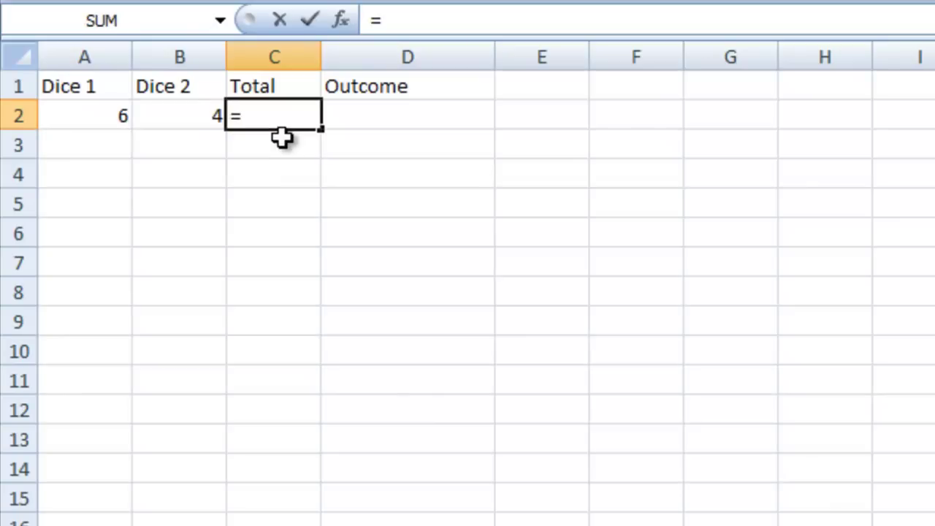
{"action": "type", "text": "su"}
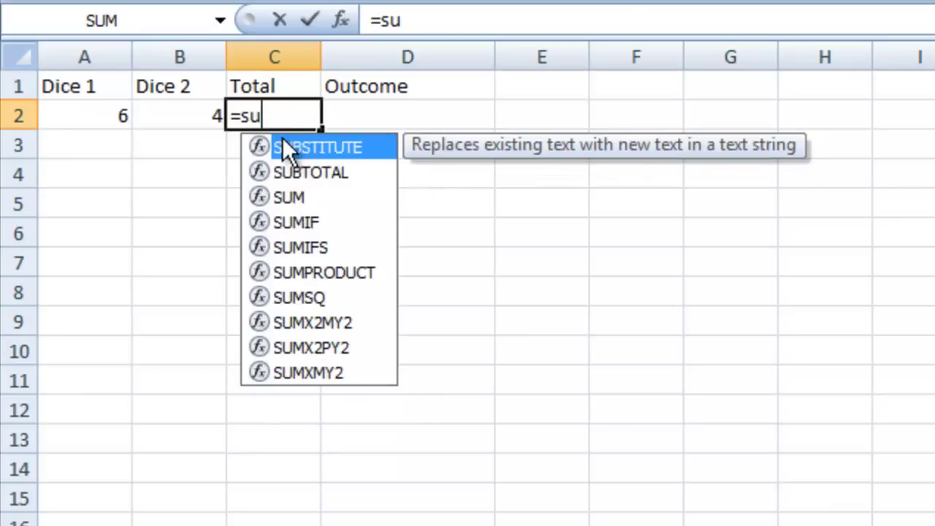
{"action": "type", "text": "m("}
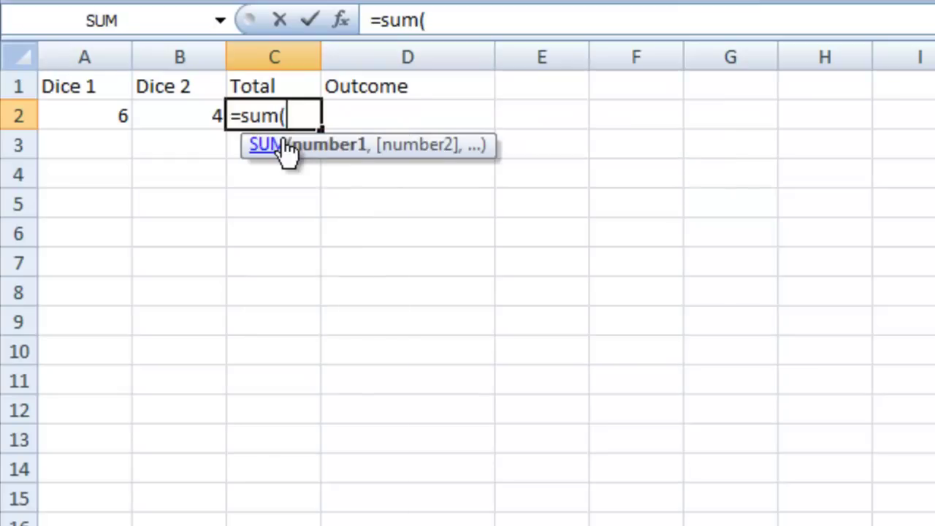
{"action": "left_click", "coordinate": [101, 110]}
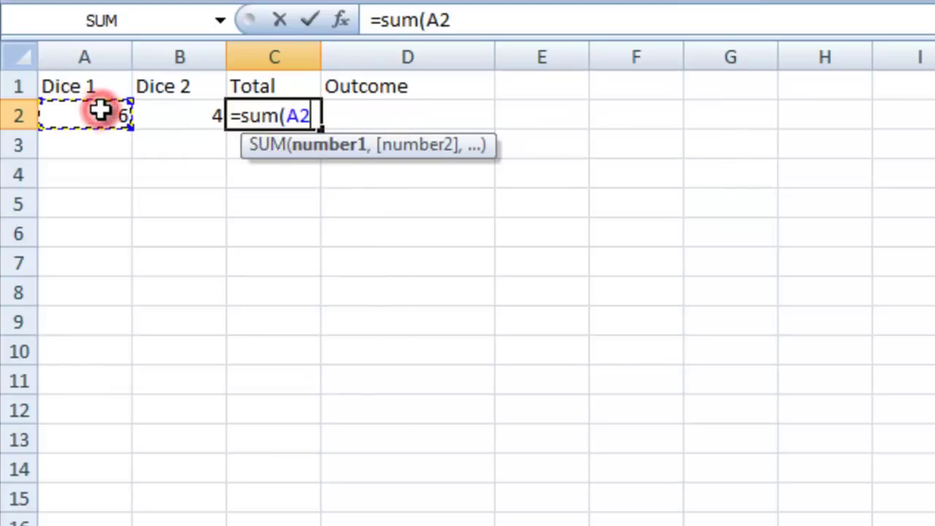
{"action": "type", "text": ":"}
{"action": "left_click", "coordinate": [101, 111]}
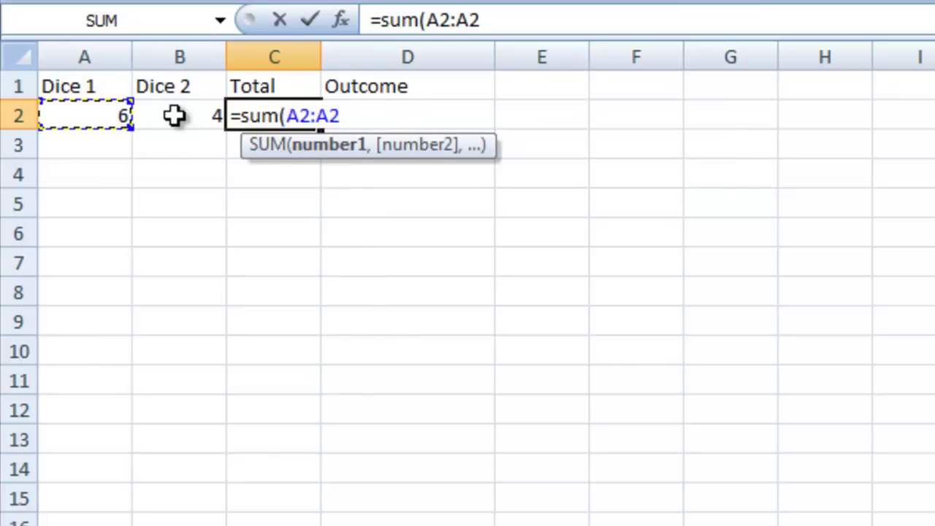
{"action": "left_click", "coordinate": [175, 114]}
{"action": "type", "text": ")"}
{"action": "key", "text": "Return"}
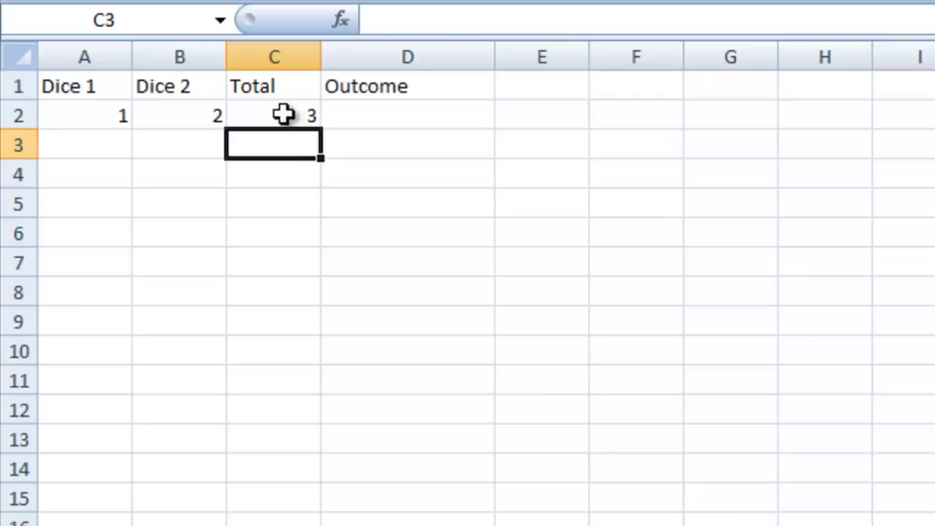
Enter the formula =IF(C2=7,"Sevens: Craps!","") in D2 under Outcome.
{"action": "left_click", "coordinate": [354, 114]}
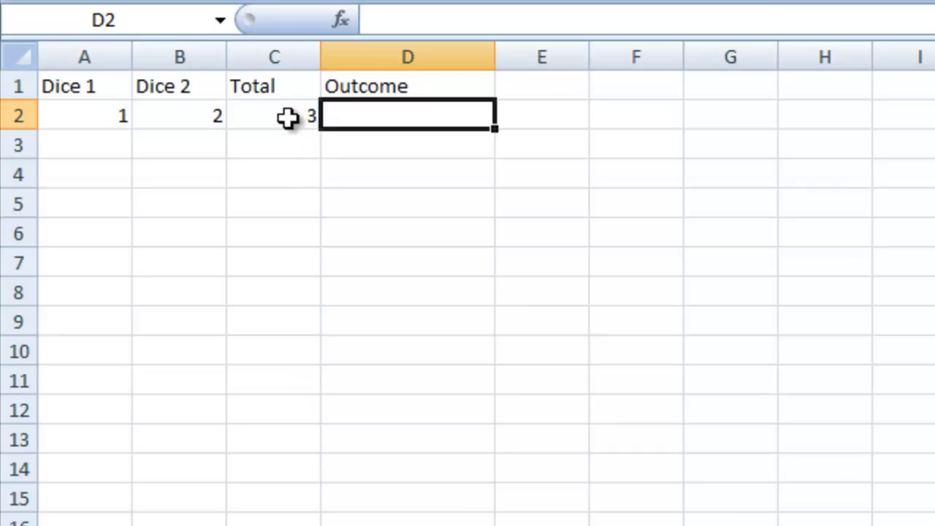
{"action": "left_click", "coordinate": [381, 119]}
{"action": "type", "text": "="}
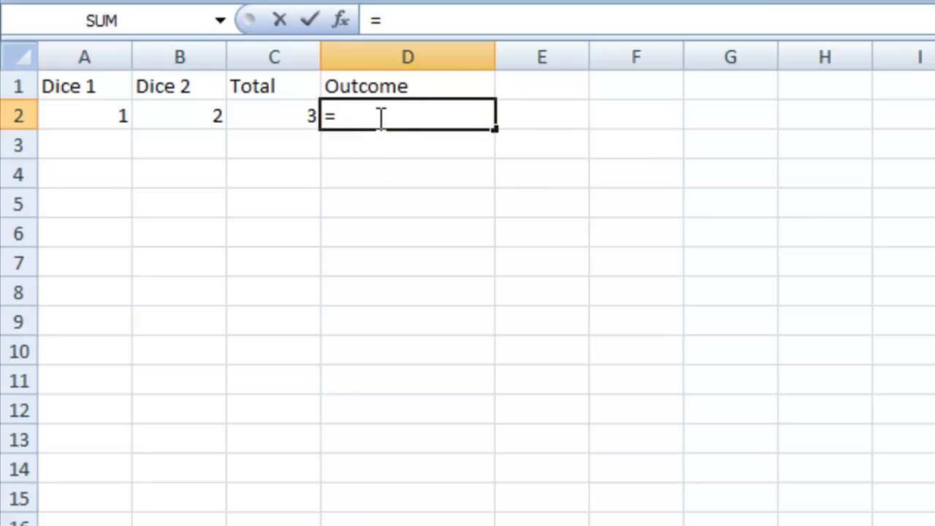
{"action": "type", "text": "IF("}
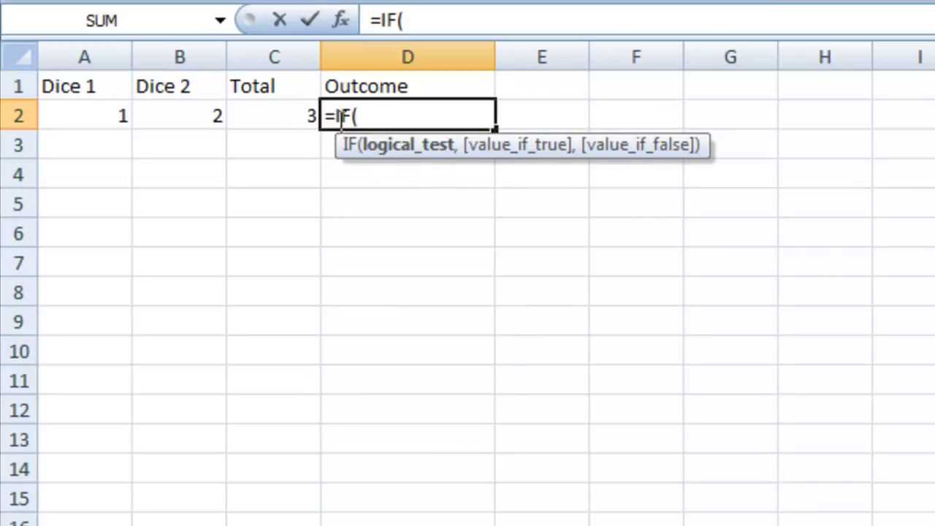
{"action": "left_click", "coordinate": [281, 115]}
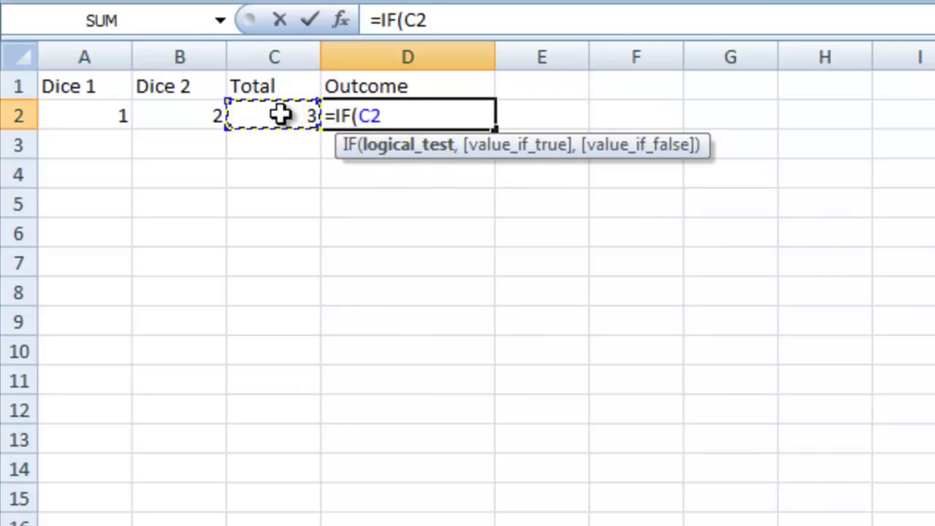
{"action": "type", "text": "=7"}
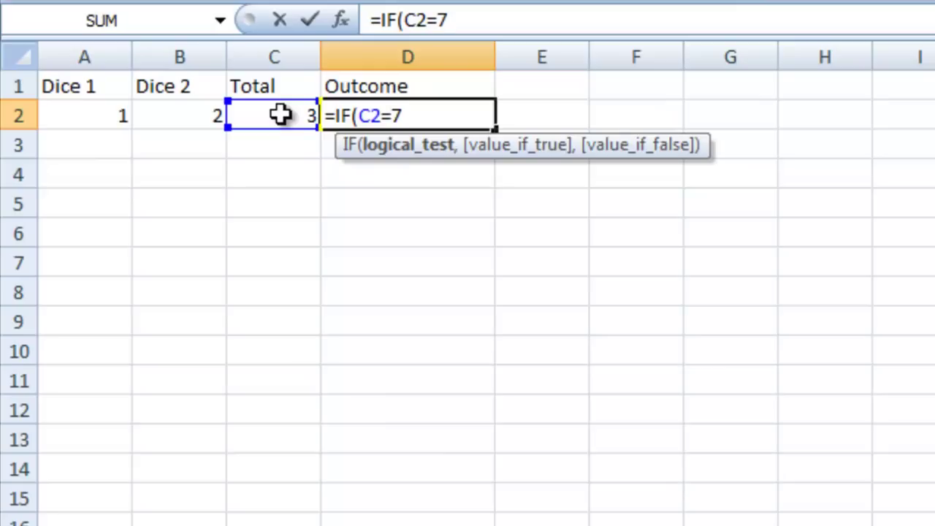
{"action": "type", "text": ","}
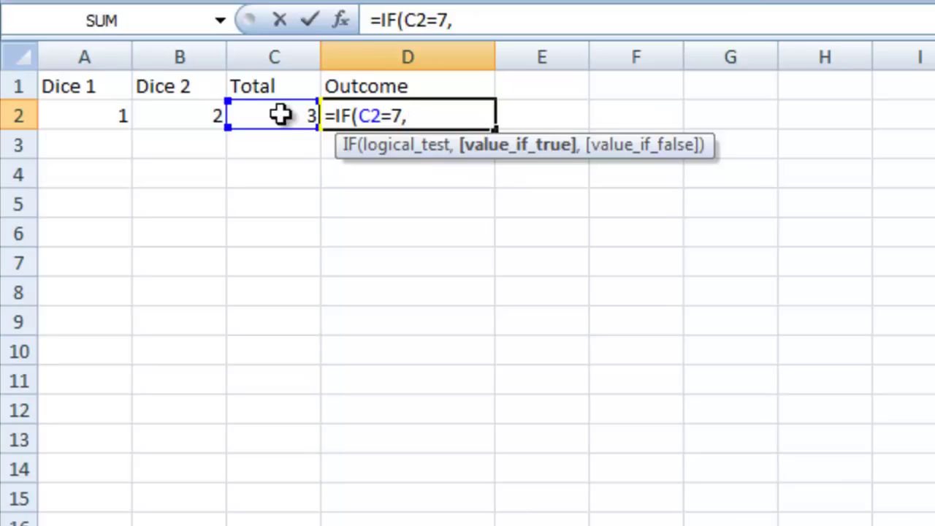
{"action": "type", "text": "\"Sevens: Crap"}
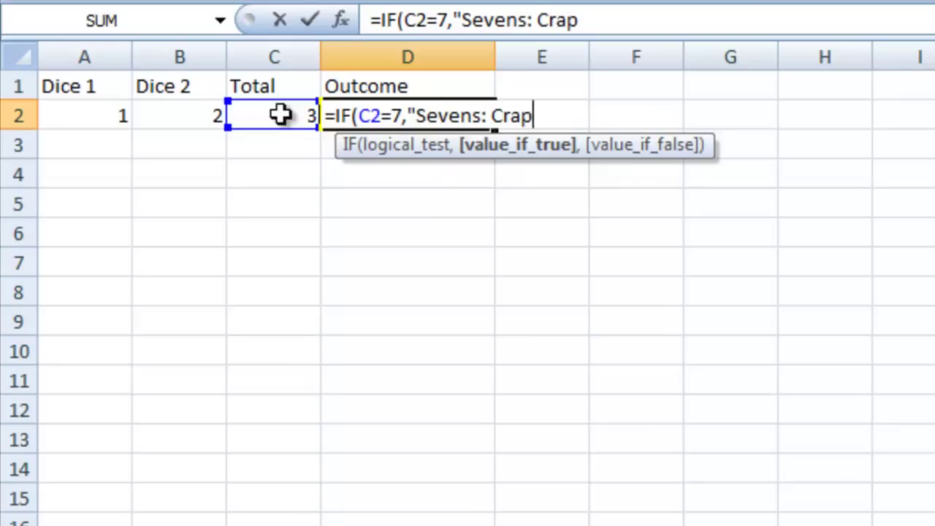
{"action": "type", "text": "s!\""}
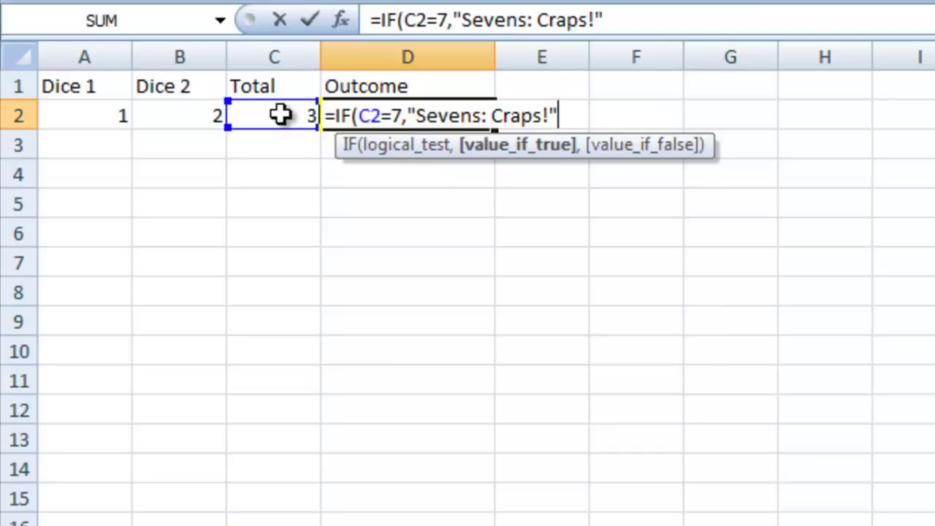
{"action": "type", "text": ","}
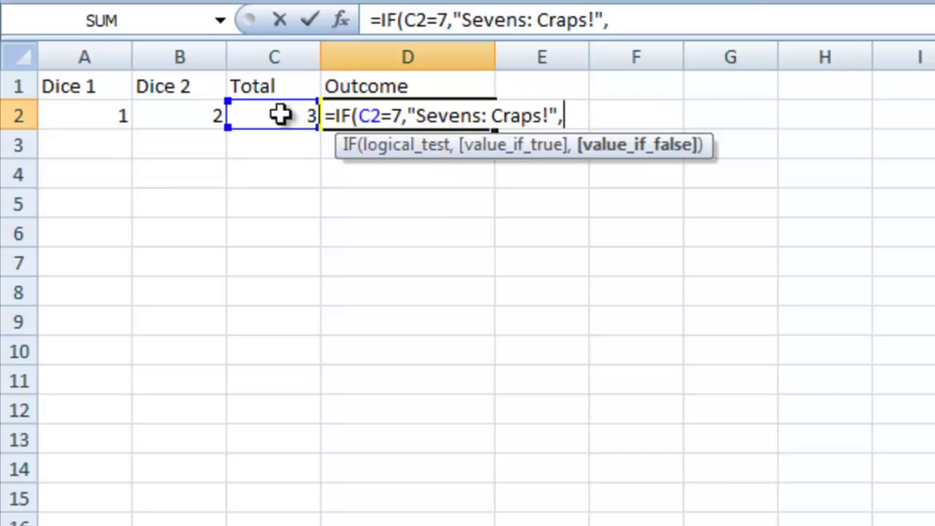
{"action": "type", "text": "\"\")"}
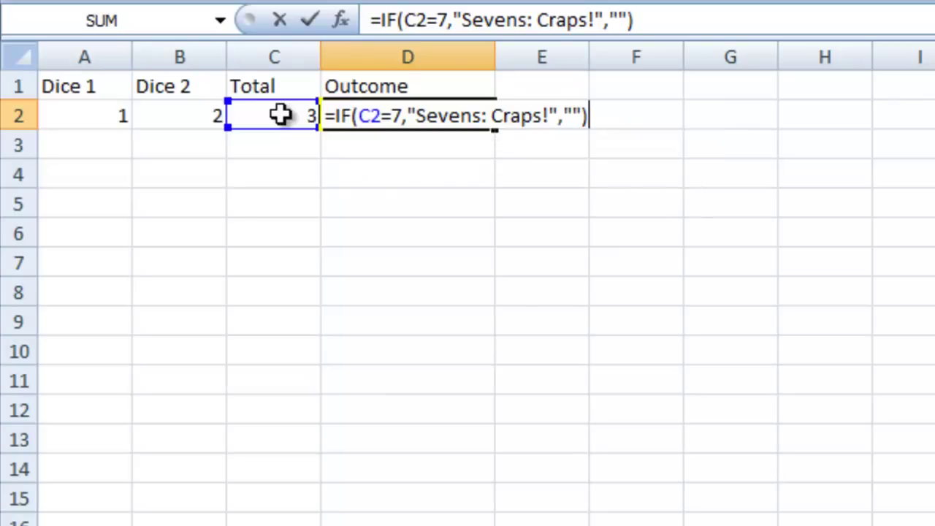
{"action": "key", "text": "Return"}
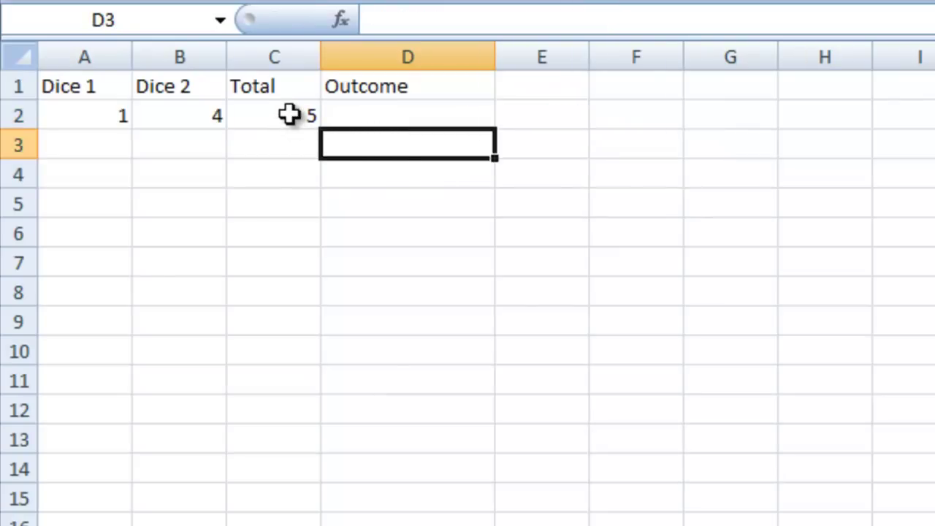
Fill the formulas in A2:D2 down through row 25.
{"action": "left_click_drag", "start_coordinate": [87, 117], "coordinate": [399, 115]}
{"action": "left_click_drag", "start_coordinate": [309, 76], "coordinate": [285, 499]}
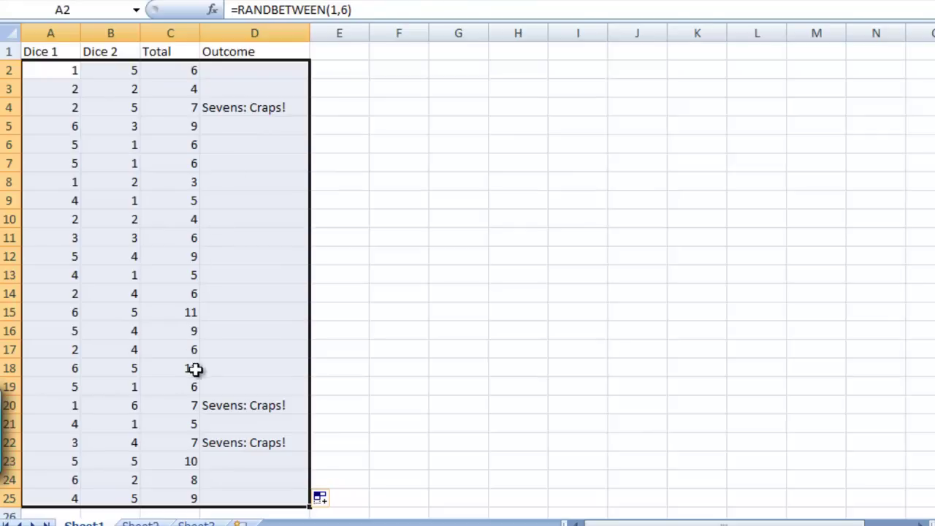
In D2's formula, replace the empty-text false value with a nested IF that tests C2=11.
{"action": "left_click", "coordinate": [227, 77]}
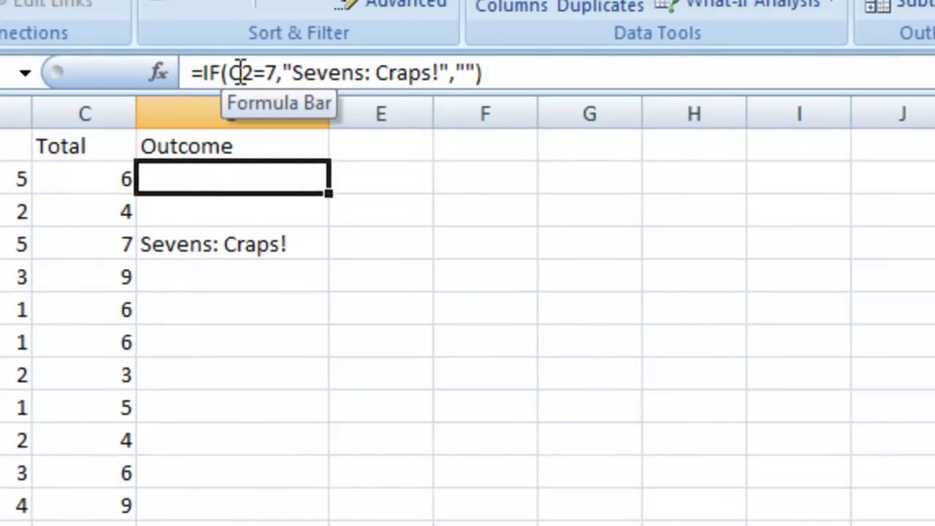
{"action": "left_click", "coordinate": [475, 73]}
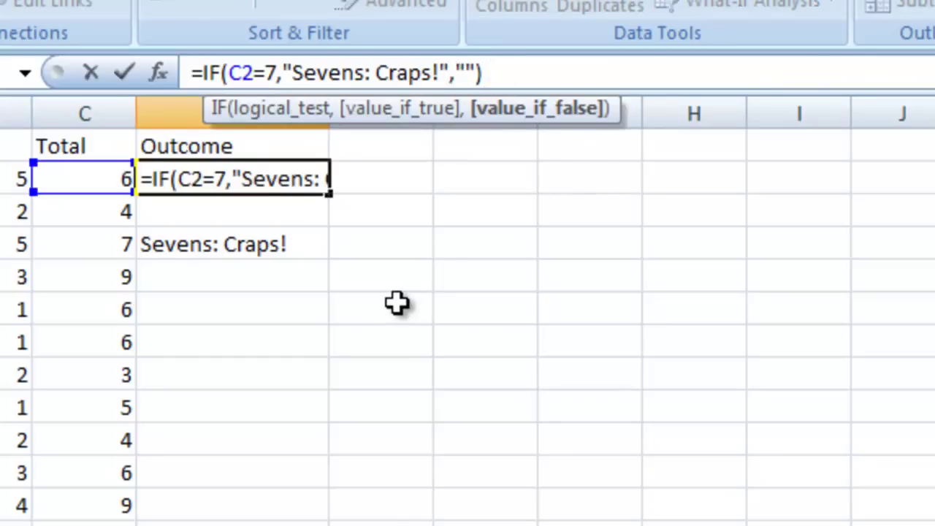
{"action": "key", "text": "BackSpace"}
{"action": "key", "text": "BackSpace"}
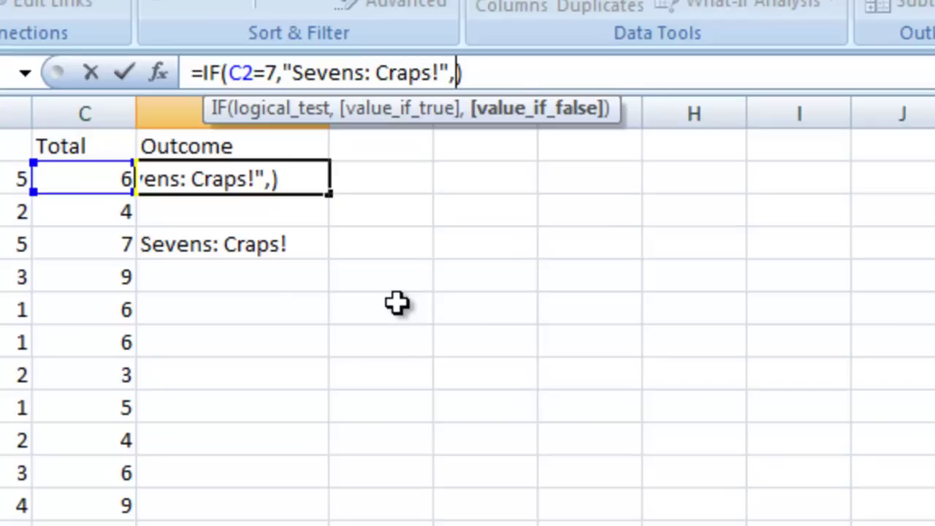
{"action": "type", "text": "IF"}
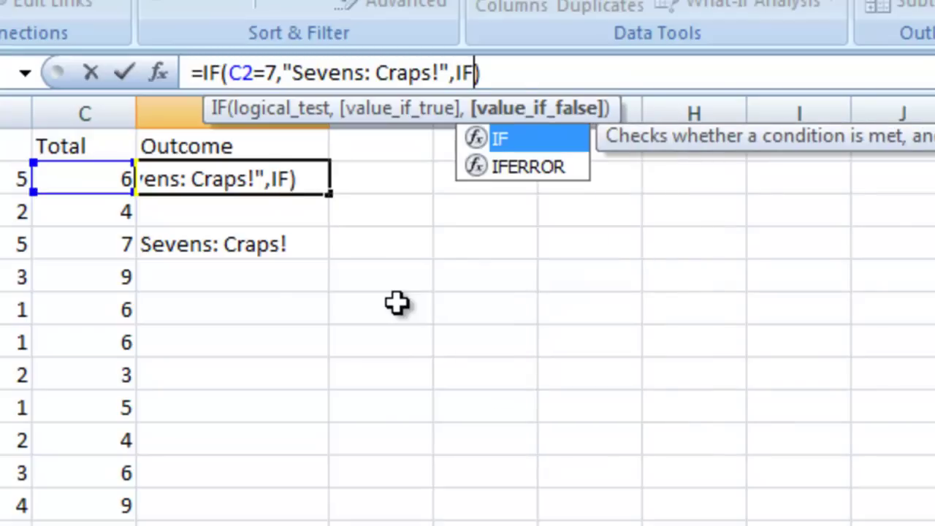
{"action": "type", "text": "("}
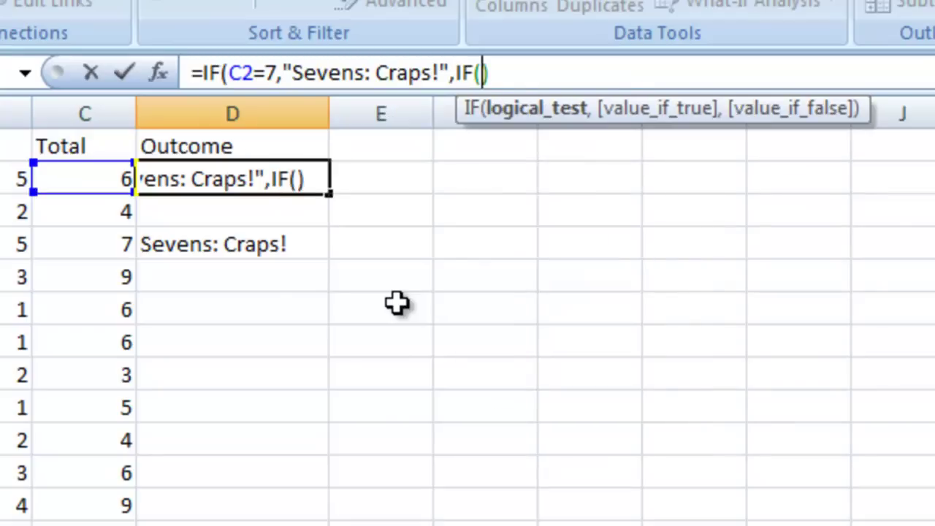
{"action": "left_click", "coordinate": [101, 181]}
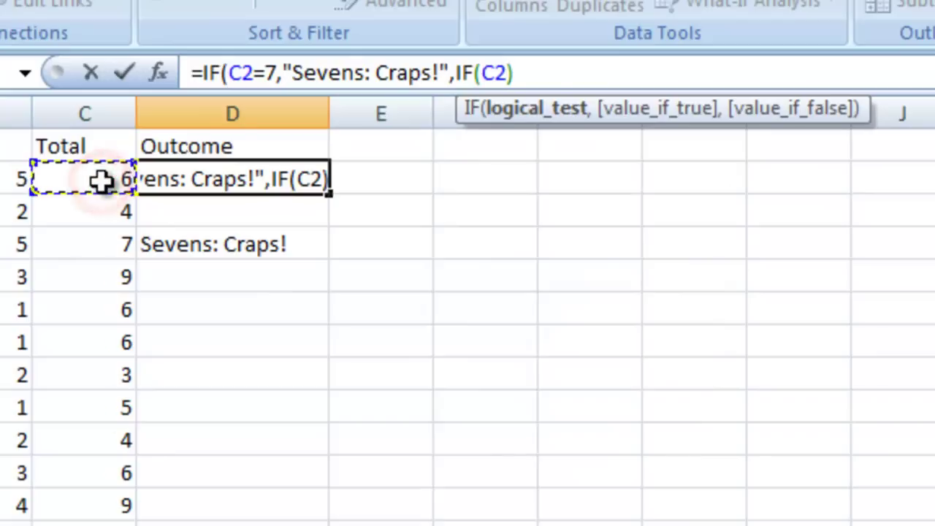
{"action": "type", "text": "=11"}
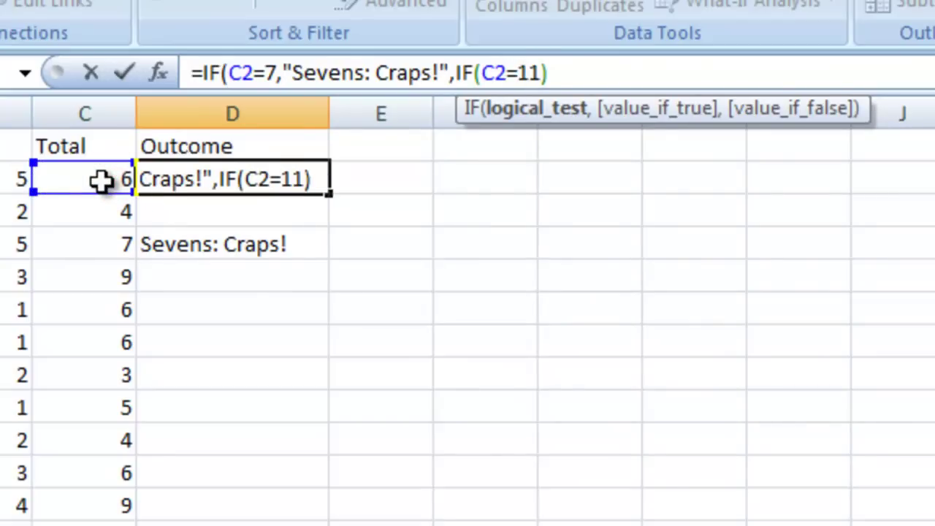
Complete D2's nested IF with "Elevnes, Yo!" as the true value and "" as the false value, and enter the formula.
{"action": "type", "text": ",\""}
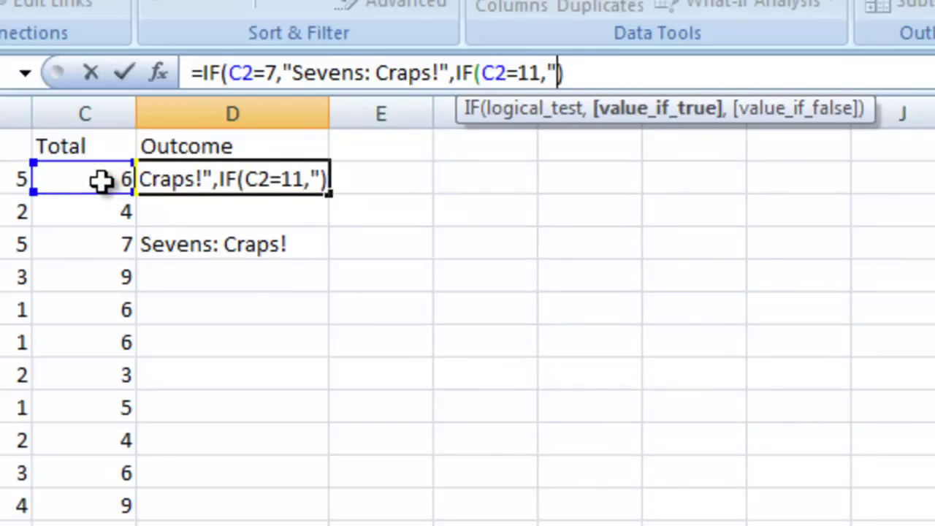
{"action": "type", "text": "Elevnes, Y"}
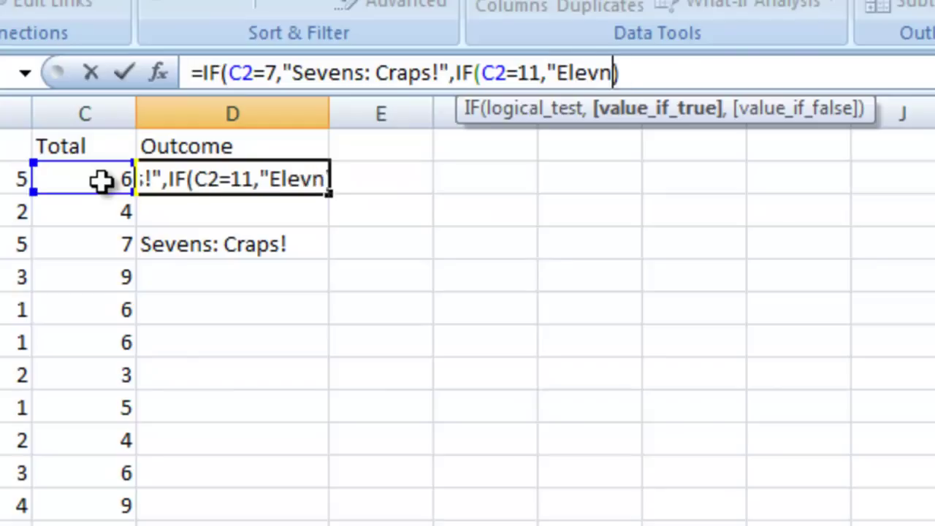
{"action": "type", "text": "o!"}
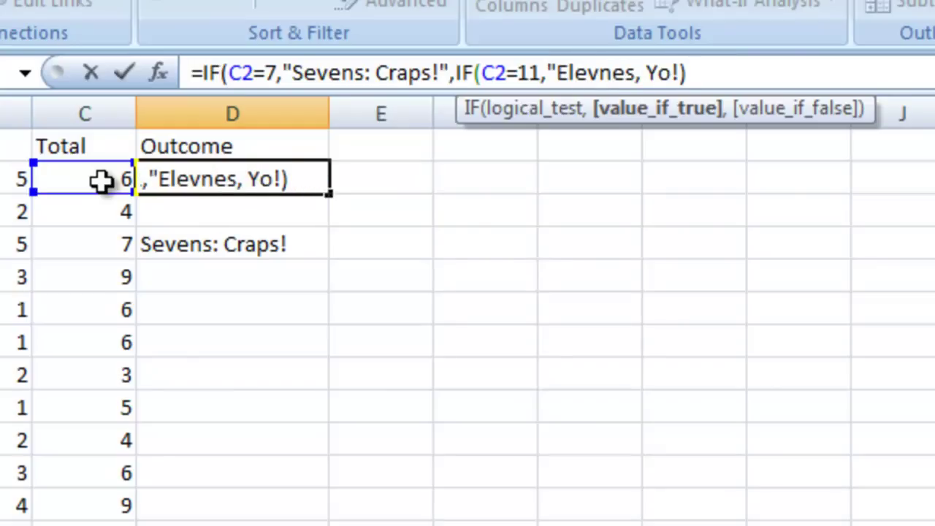
{"action": "type", "text": "\""}
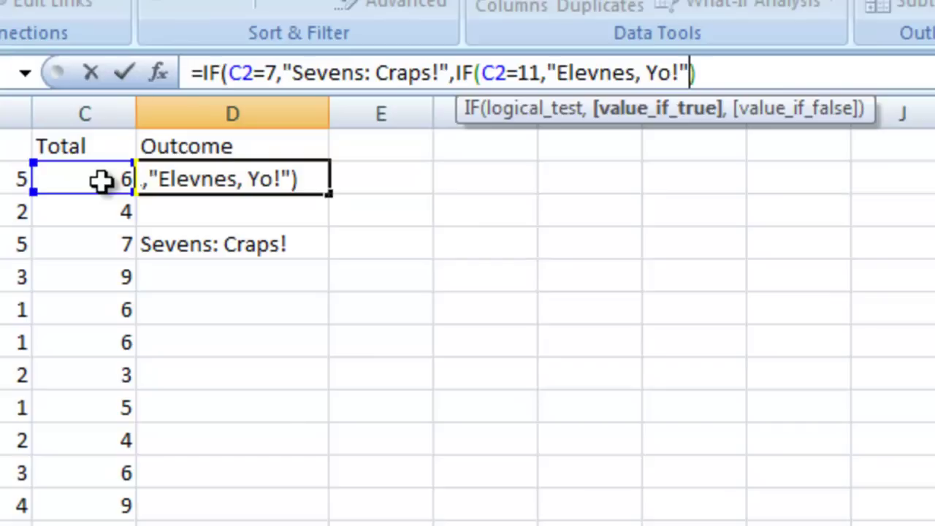
{"action": "type", "text": ","}
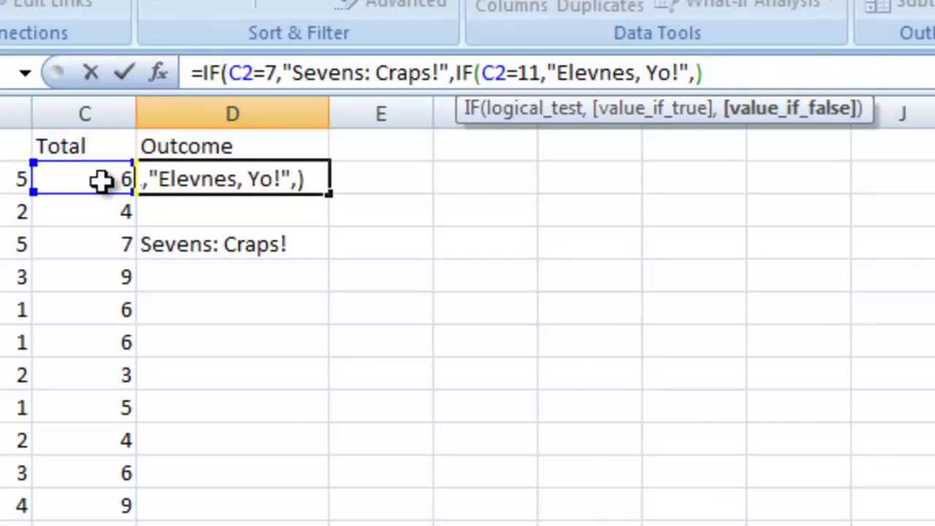
{"action": "type", "text": "\"\""}
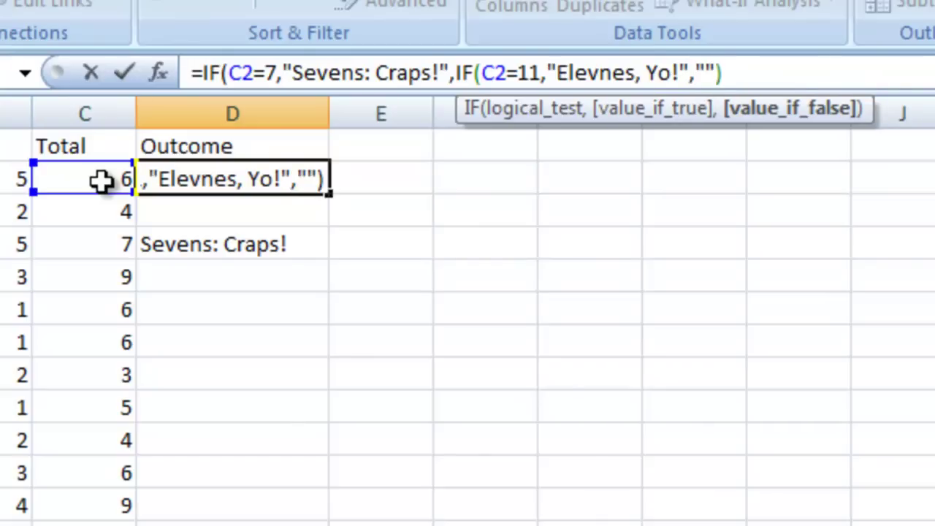
{"action": "type", "text": ")"}
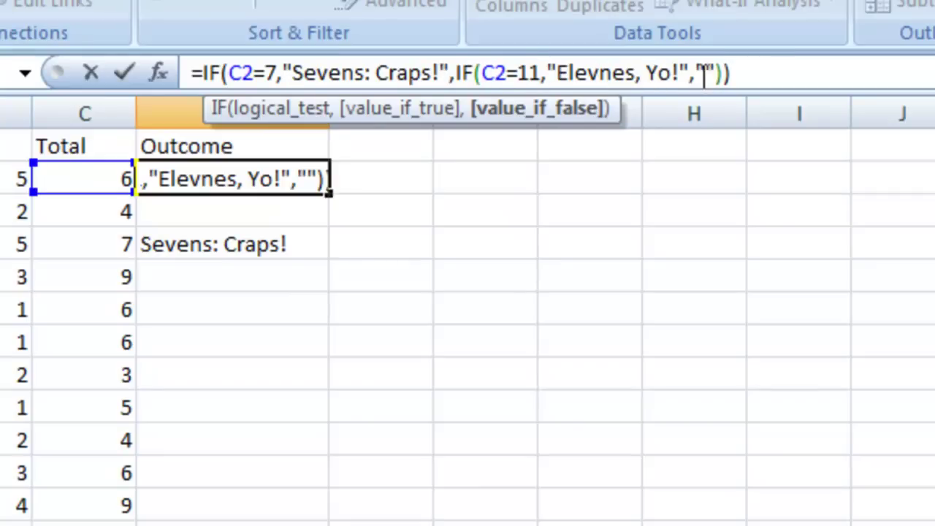
{"action": "key", "text": "Return"}
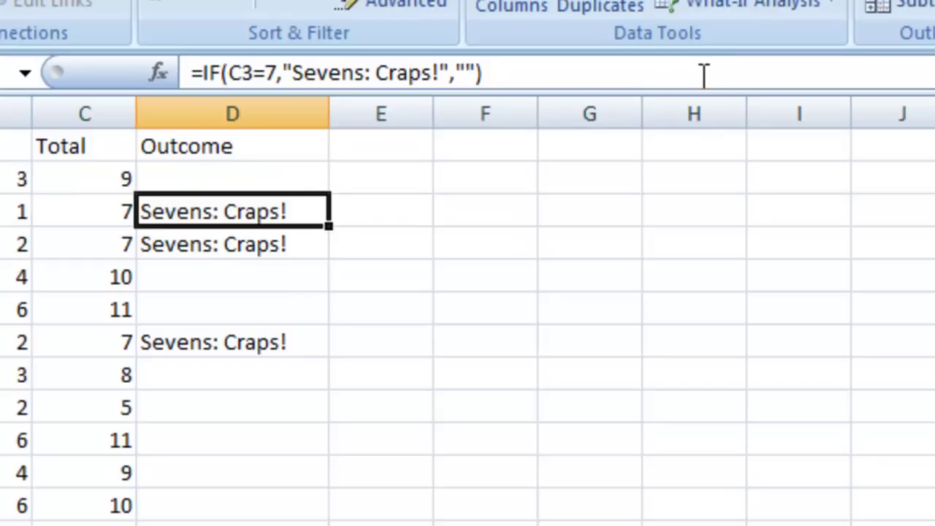
Fill the nested IF formula from D2 down the Outcome column through row 24.
{"action": "left_click", "coordinate": [307, 174]}
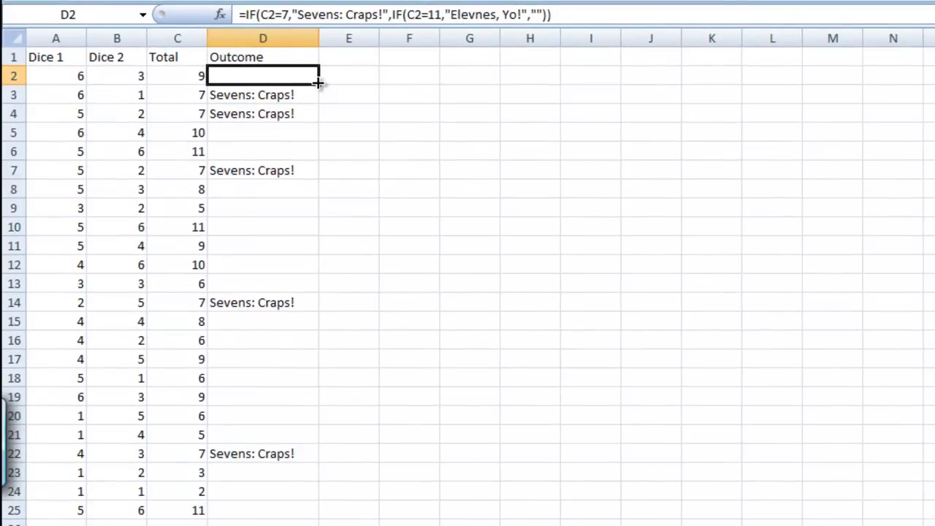
{"action": "left_click_drag", "start_coordinate": [318, 83], "coordinate": [286, 506]}
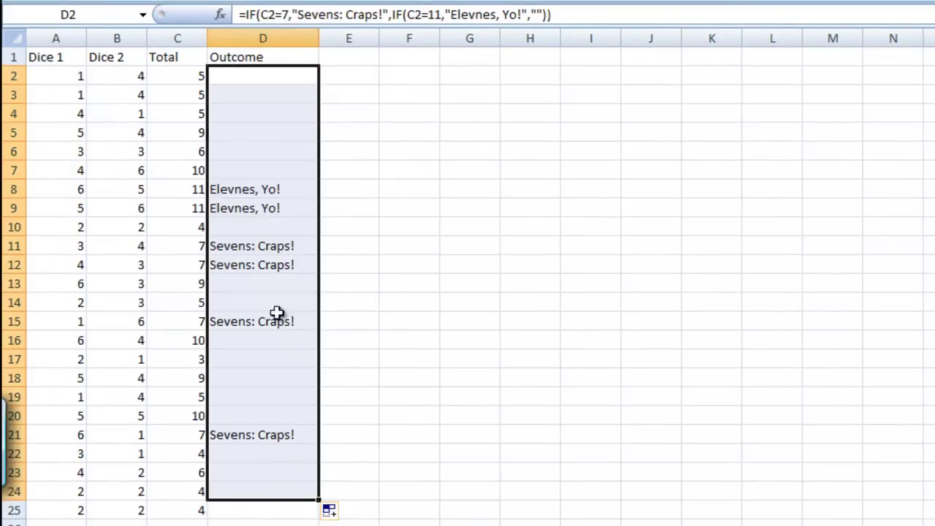